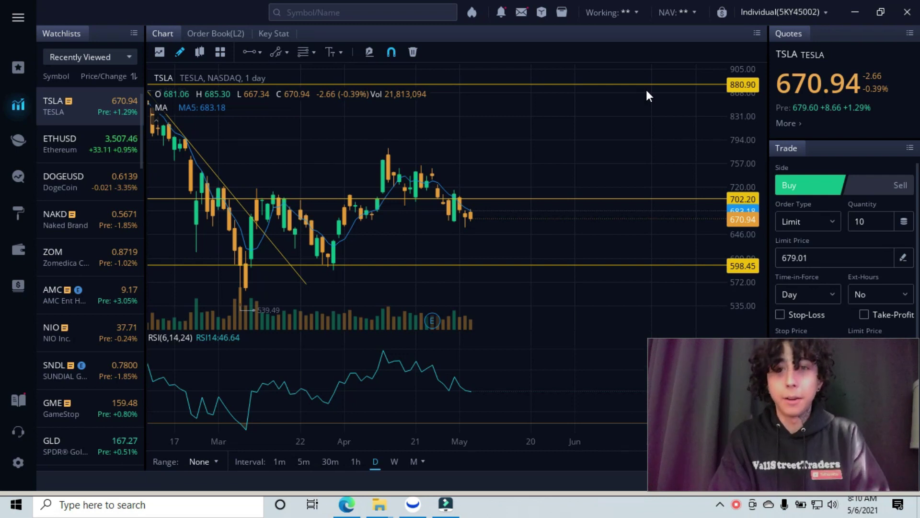
Zoom out the TSLA daily chart so its price history reaches back to late 2020.
{"action": "scroll", "coordinate": [620, 105], "scroll_direction": "down", "scroll_amount": 2}
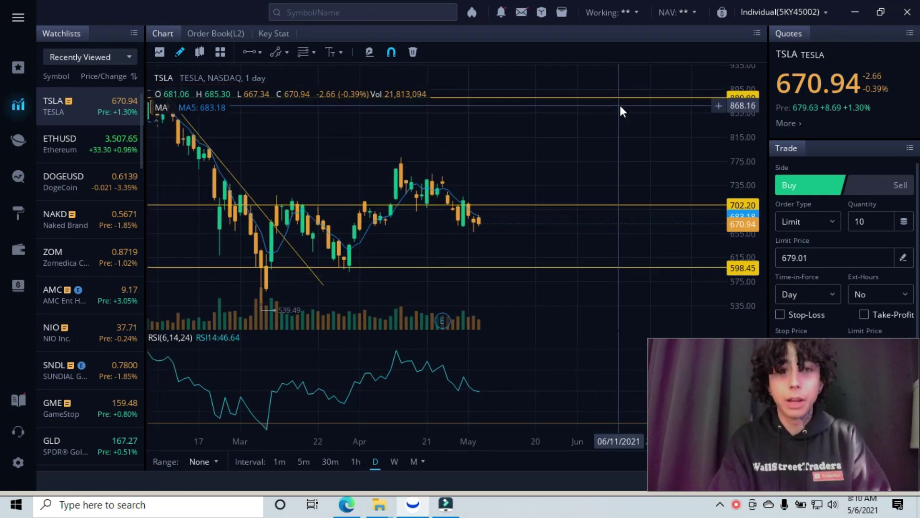
{"action": "scroll", "coordinate": [620, 106], "scroll_direction": "down", "scroll_amount": 5}
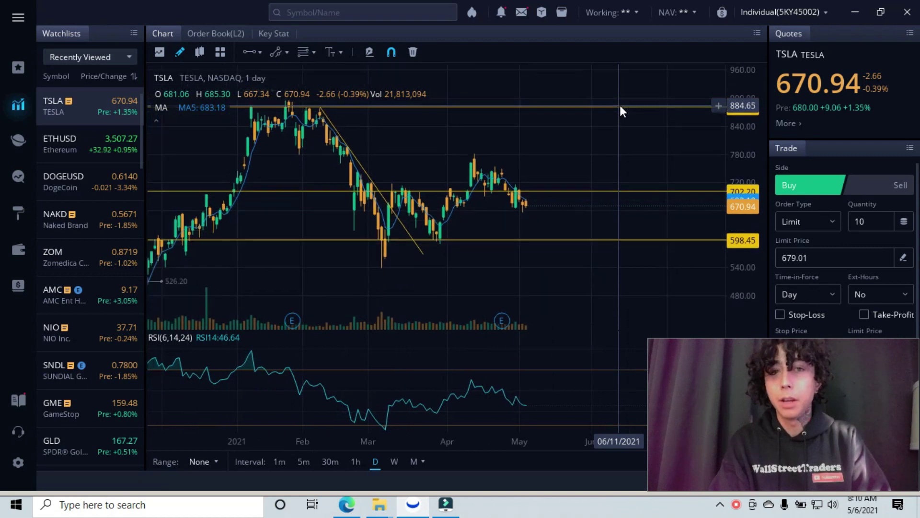
{"action": "scroll", "coordinate": [619, 111], "scroll_direction": "down", "scroll_amount": 1}
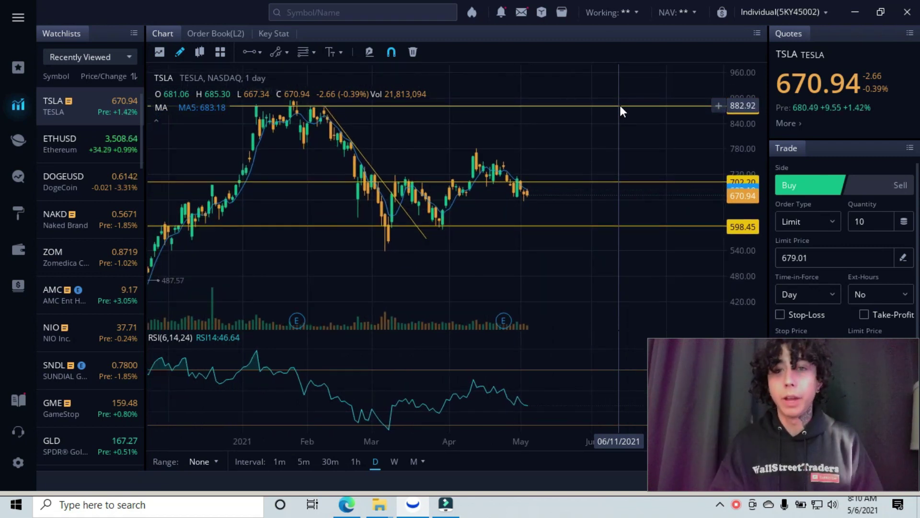
{"action": "left_click_drag", "start_coordinate": [427, 146], "coordinate": [526, 147]}
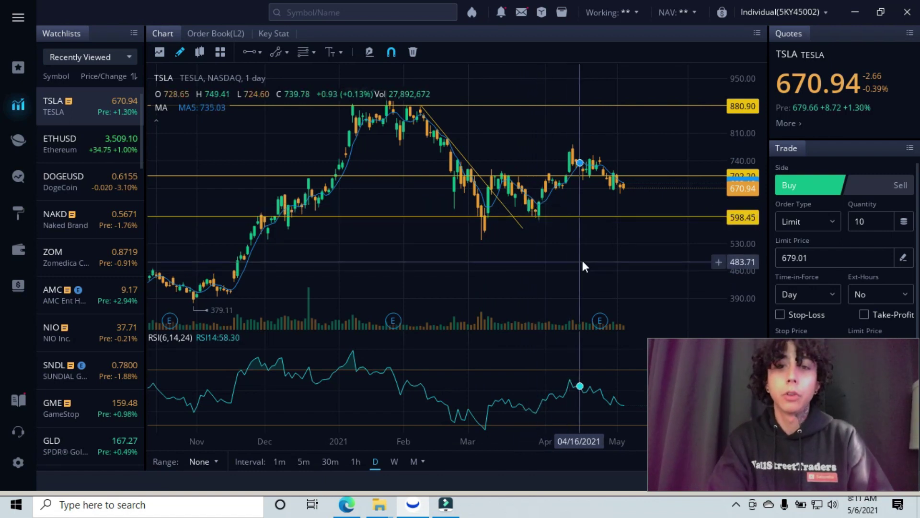
{"action": "left_click_drag", "start_coordinate": [583, 260], "coordinate": [489, 263]}
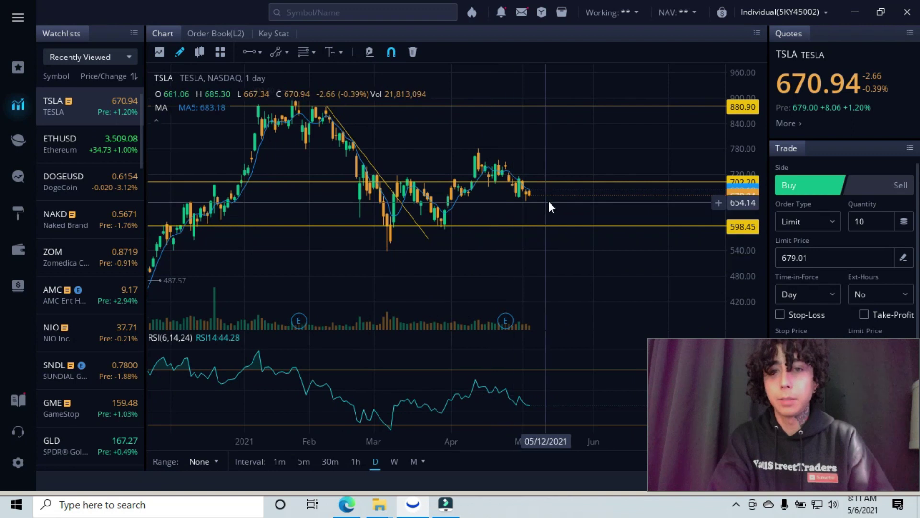
Delete the descending trendline from the TSLA daily chart and pan to show March through June.
{"action": "left_click", "coordinate": [344, 129]}
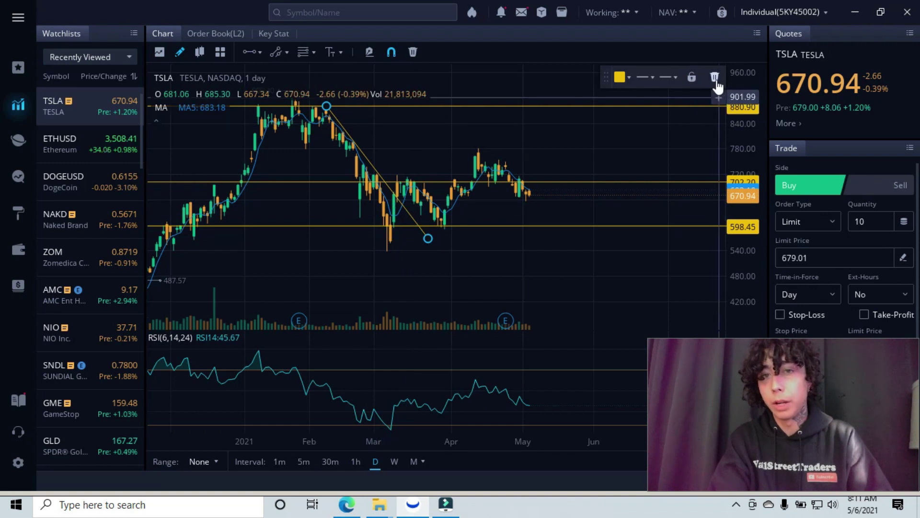
{"action": "left_click", "coordinate": [716, 79]}
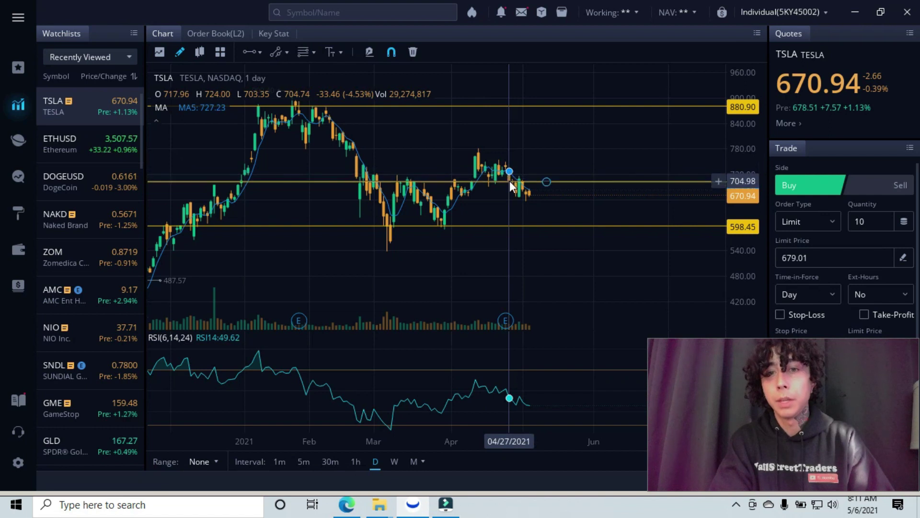
{"action": "left_click", "coordinate": [496, 203]}
{"action": "scroll", "coordinate": [496, 203], "scroll_direction": "up", "scroll_amount": 5}
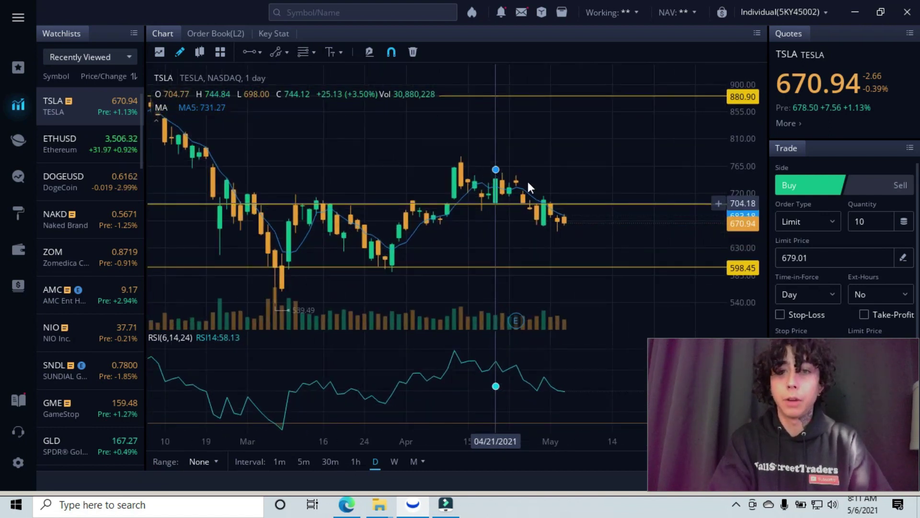
{"action": "left_click_drag", "start_coordinate": [618, 153], "coordinate": [554, 160]}
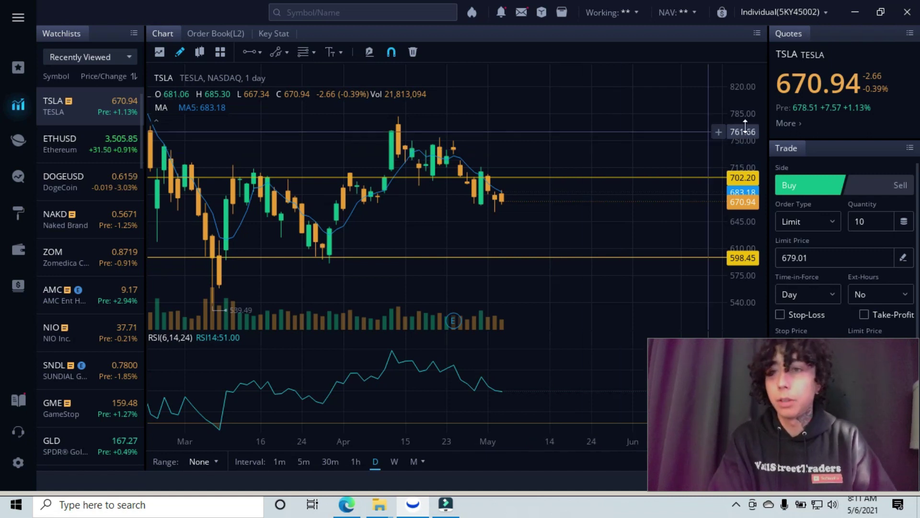
{"action": "left_click", "coordinate": [785, 125]}
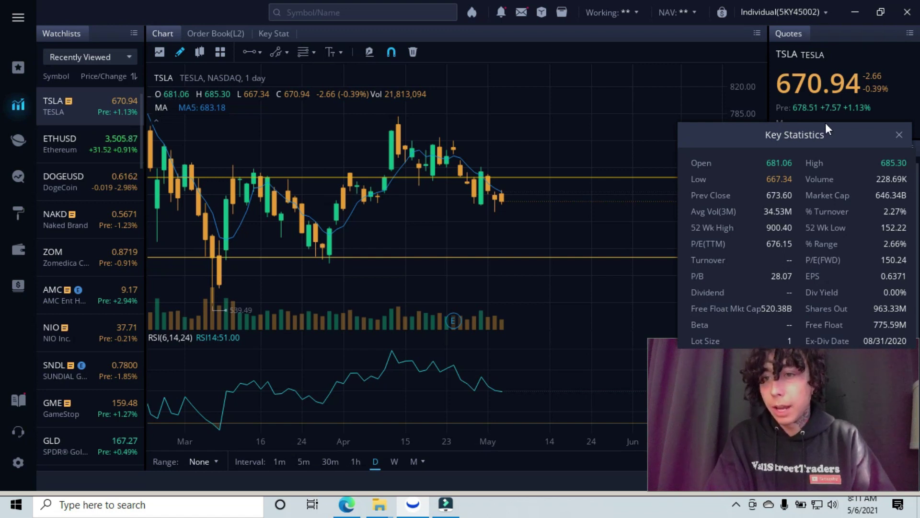
{"action": "left_click", "coordinate": [899, 136]}
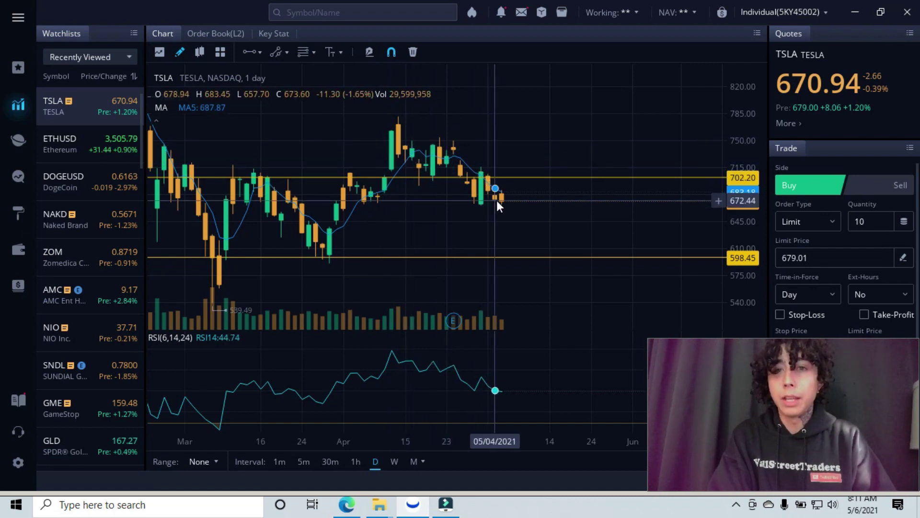
Select the 702.20 resistance line on the TSLA daily chart.
{"action": "left_click", "coordinate": [478, 178]}
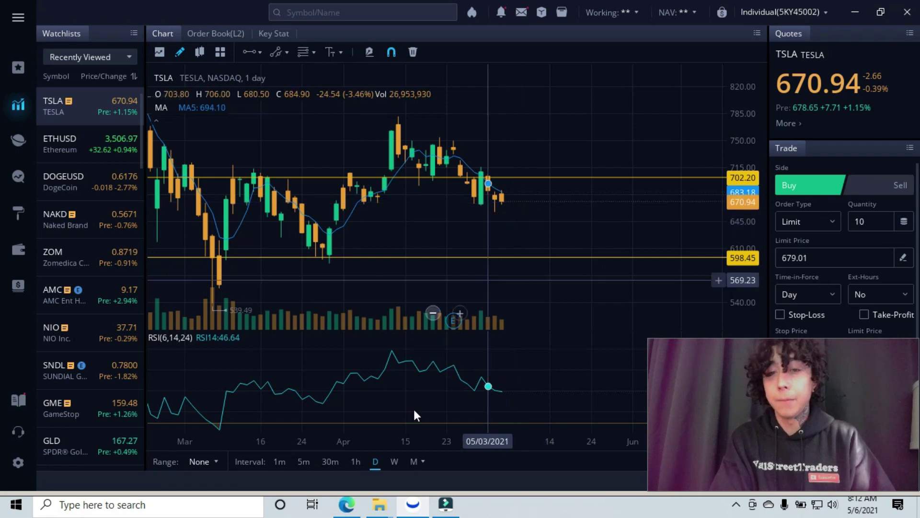
Toggle TSLA between 1-hour and daily candles, panning the hourly view, and finish on daily.
{"action": "left_click", "coordinate": [355, 462]}
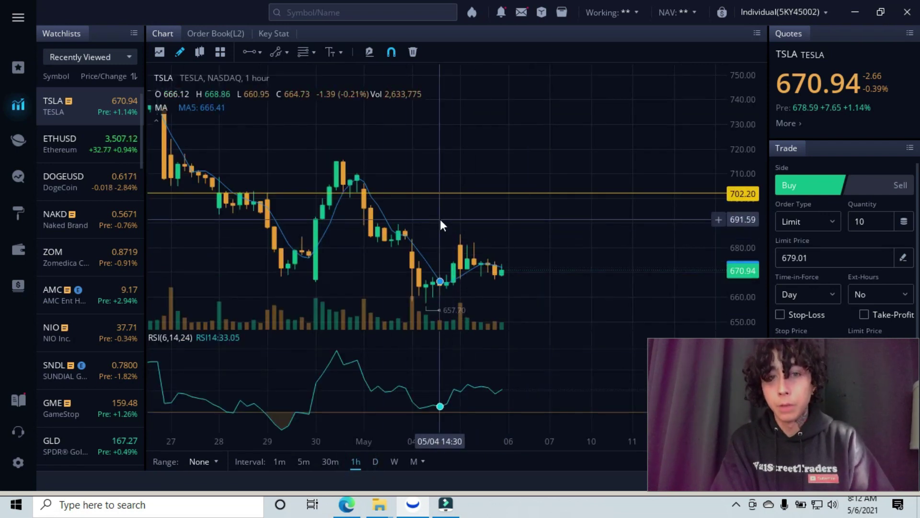
{"action": "left_click_drag", "start_coordinate": [440, 219], "coordinate": [481, 221]}
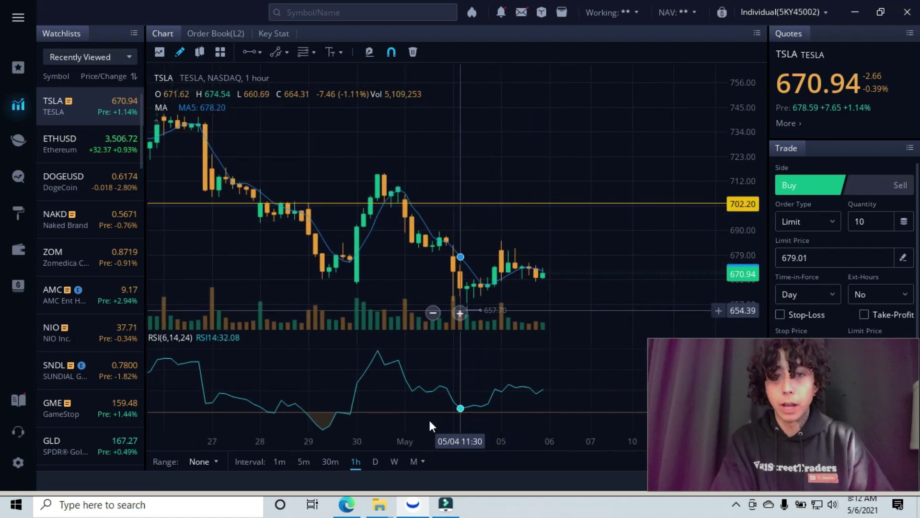
{"action": "left_click", "coordinate": [376, 462]}
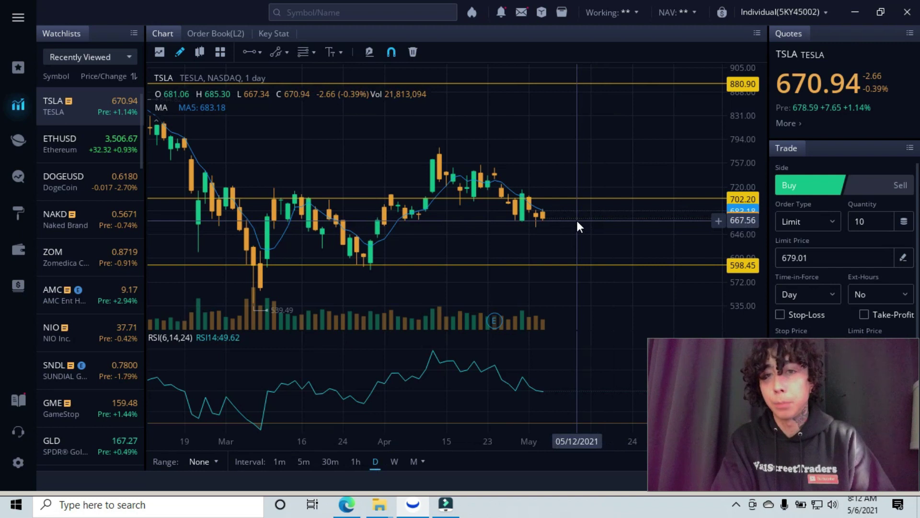
{"action": "left_click", "coordinate": [578, 198]}
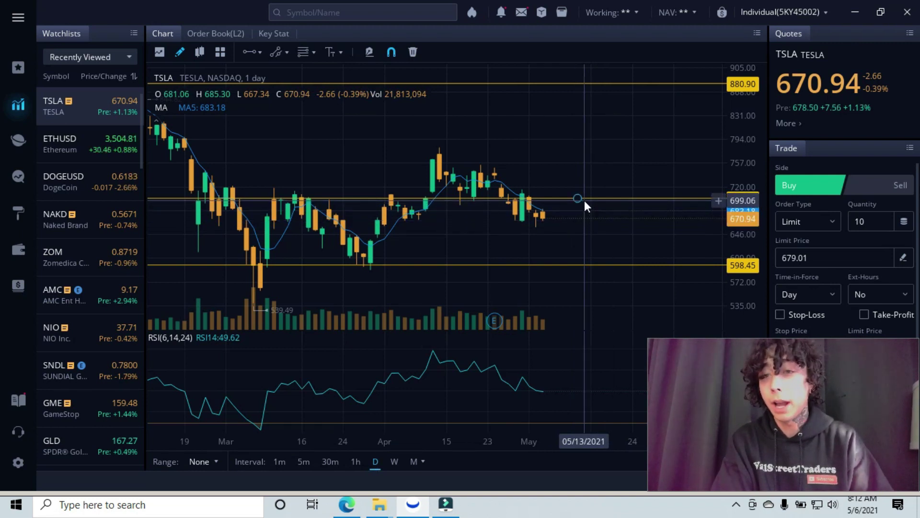
{"action": "left_click", "coordinate": [356, 461]}
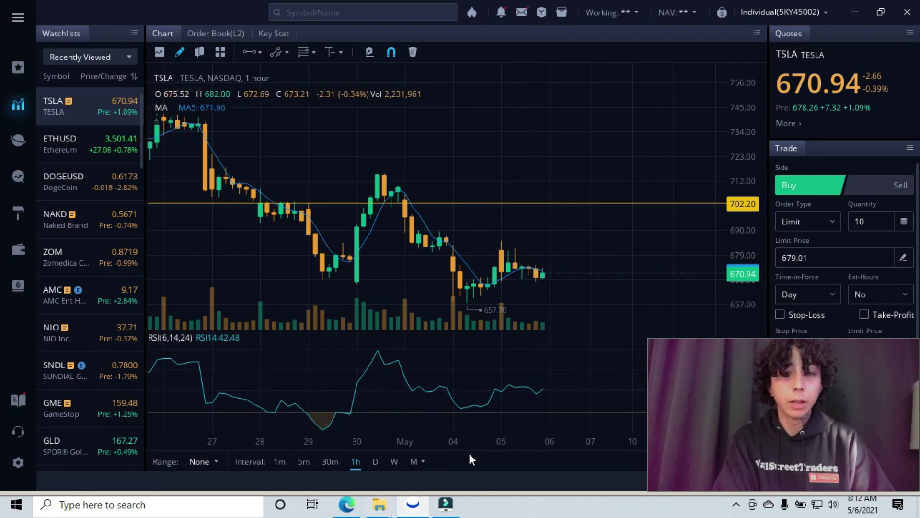
{"action": "left_click", "coordinate": [375, 462]}
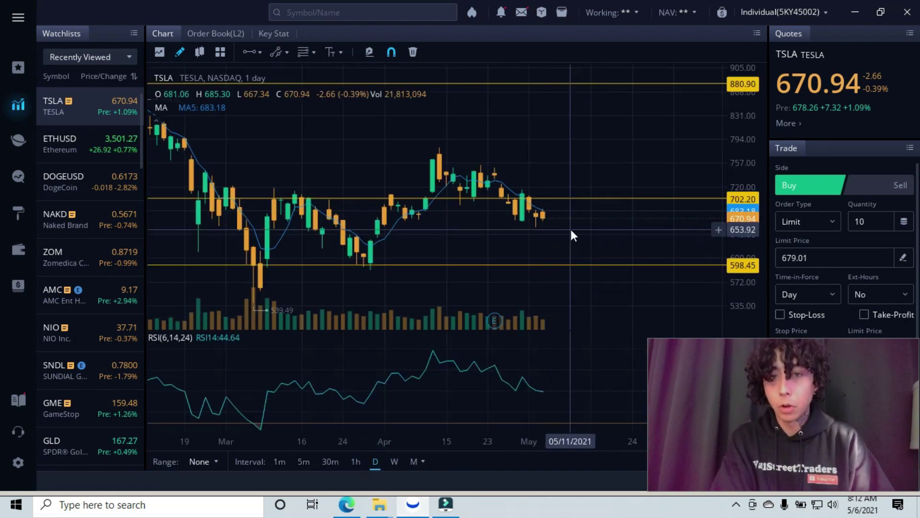
{"action": "left_click_drag", "start_coordinate": [560, 237], "coordinate": [530, 243]}
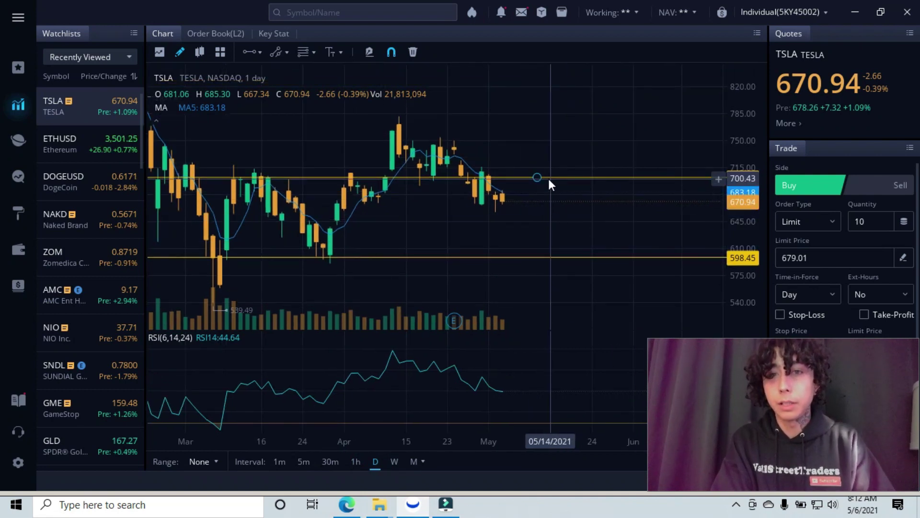
{"action": "left_click", "coordinate": [550, 178]}
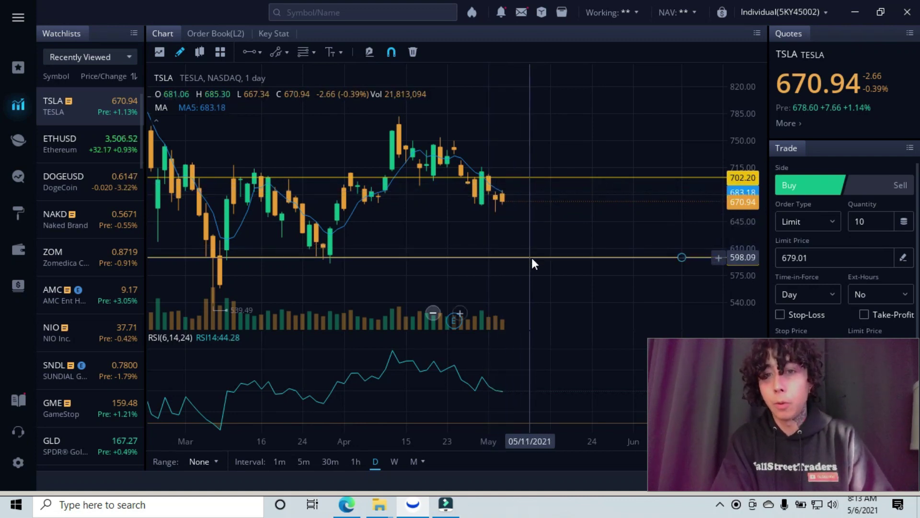
Raise the lower support line to 599.64 while keeping the 702.20 resistance line fixed.
{"action": "left_click_drag", "start_coordinate": [493, 242], "coordinate": [538, 243]}
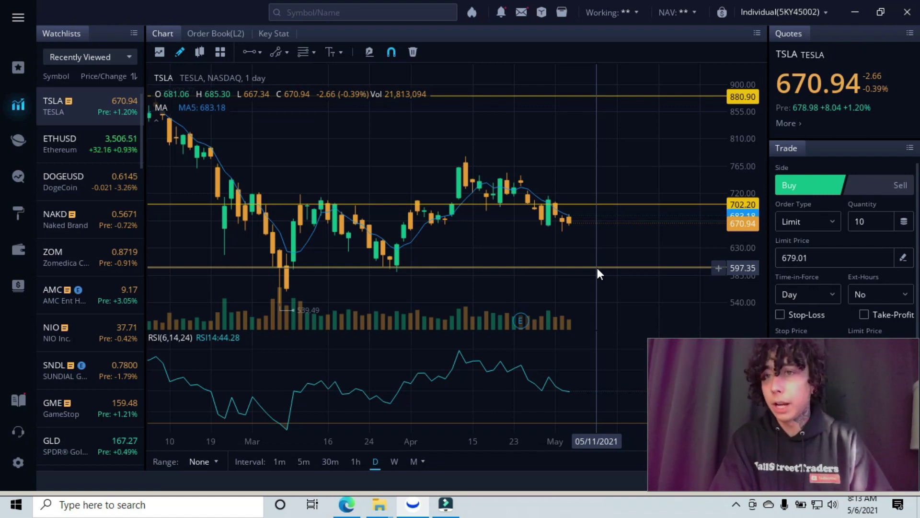
{"action": "left_click_drag", "start_coordinate": [636, 241], "coordinate": [614, 243]}
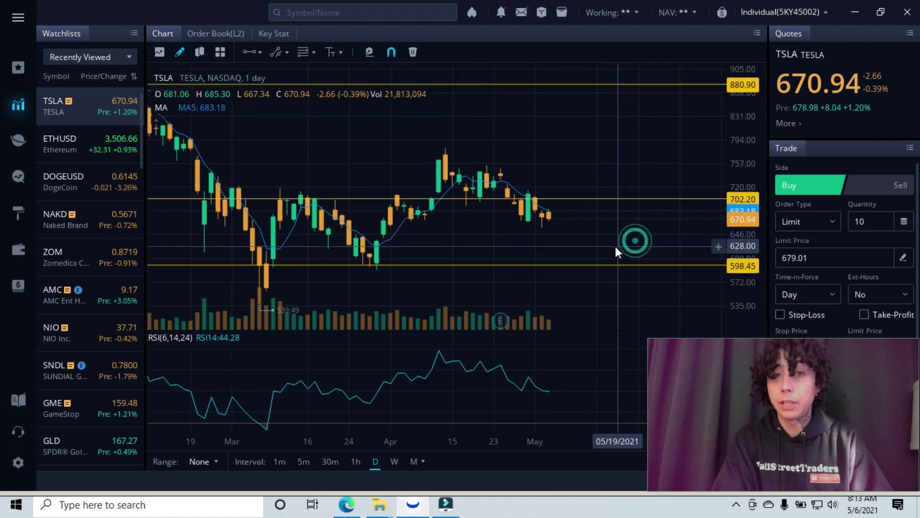
{"action": "scroll", "coordinate": [614, 244], "scroll_direction": "down", "scroll_amount": 5}
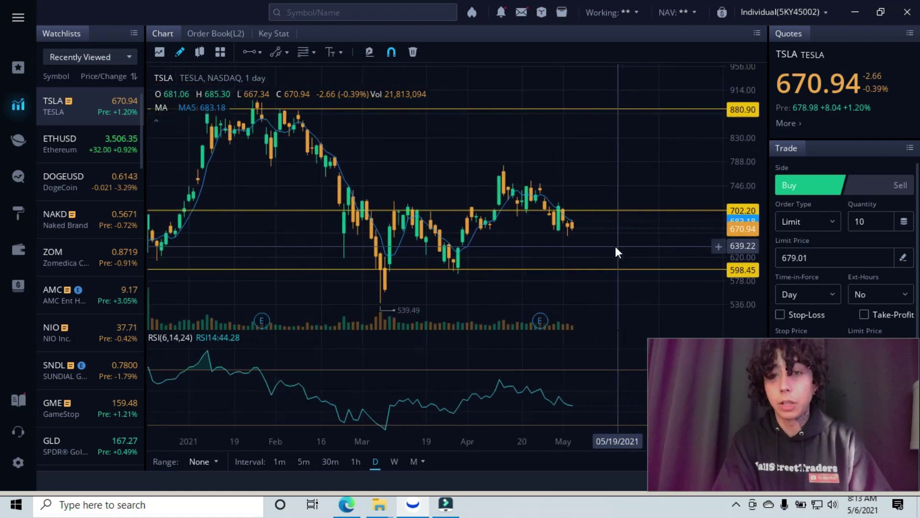
{"action": "left_click_drag", "start_coordinate": [647, 275], "coordinate": [551, 246]}
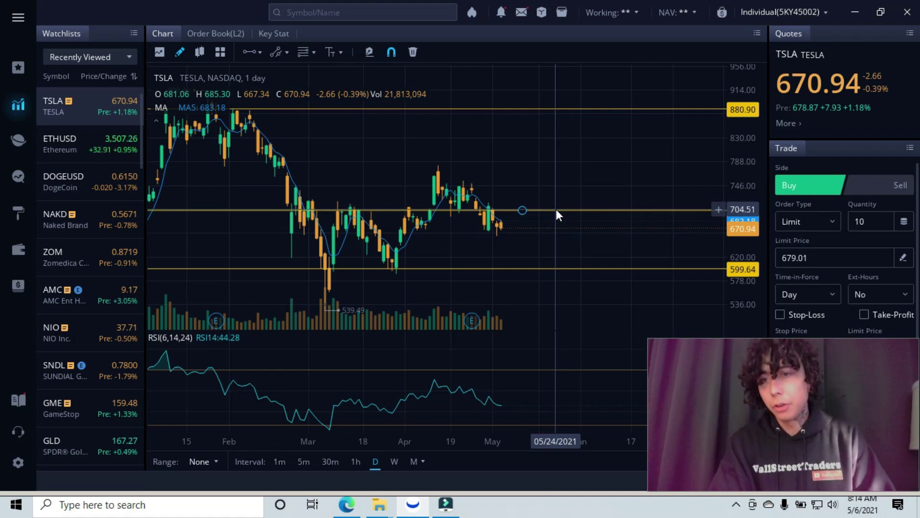
{"action": "left_click", "coordinate": [556, 211]}
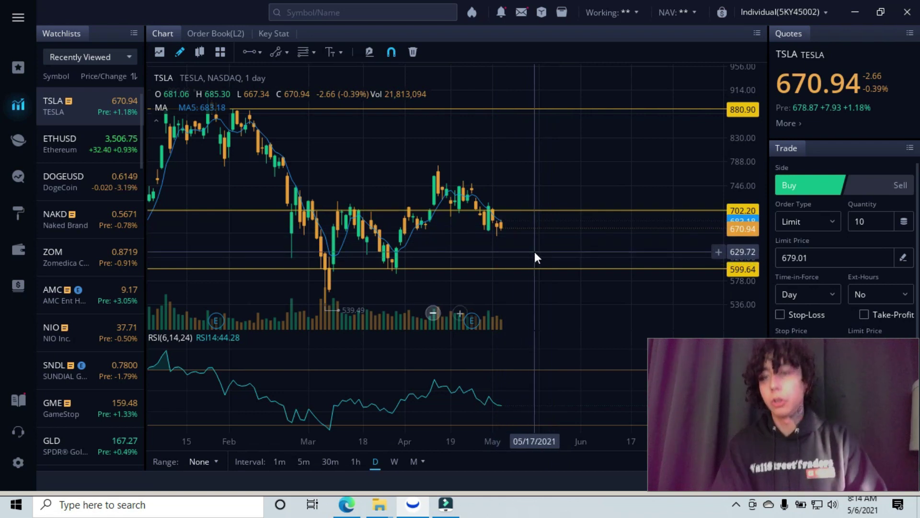
{"action": "left_click", "coordinate": [355, 462]}
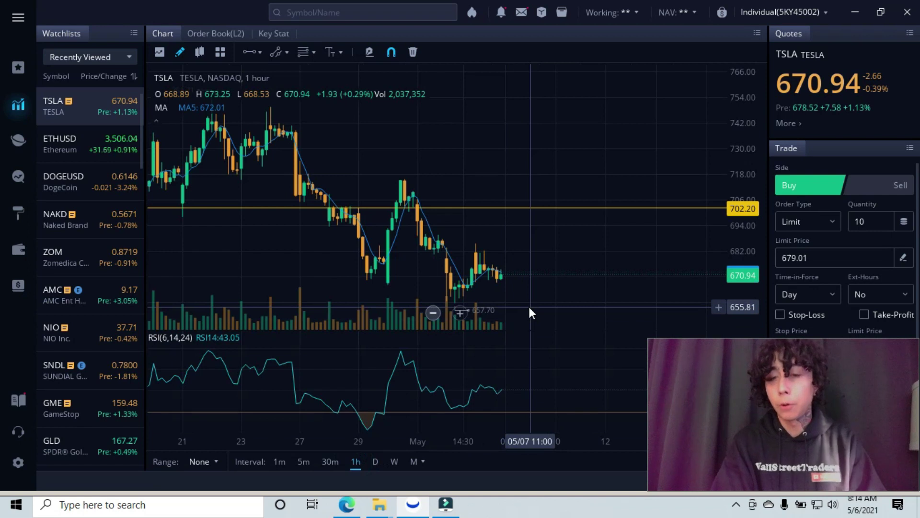
{"action": "scroll", "coordinate": [560, 260], "scroll_direction": "down", "scroll_amount": 3}
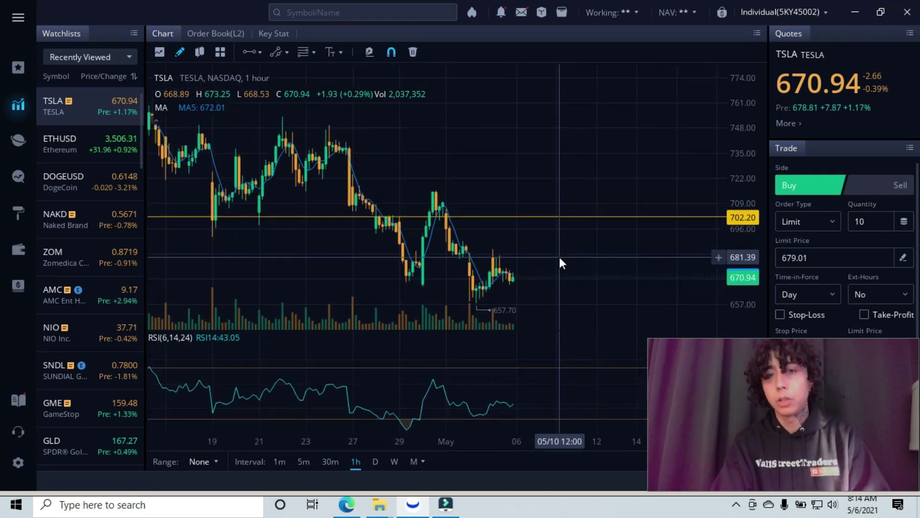
{"action": "scroll", "coordinate": [561, 260], "scroll_direction": "down", "scroll_amount": 2}
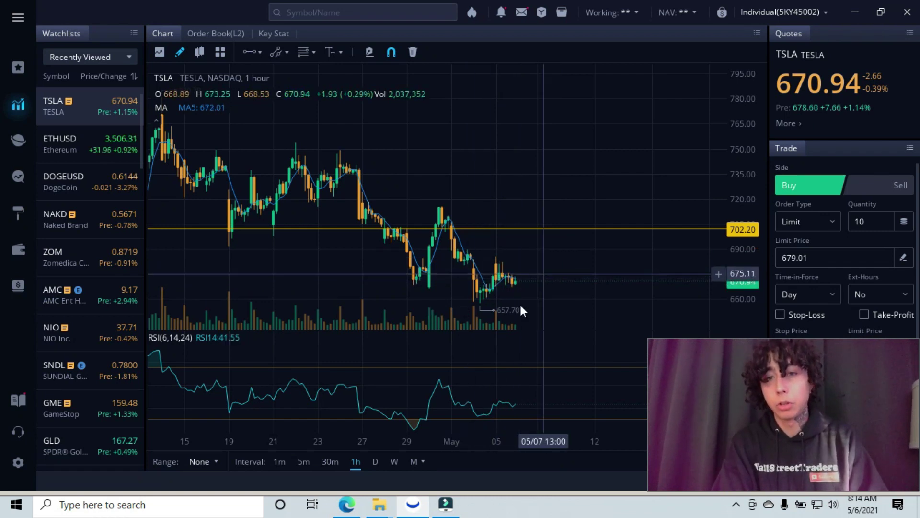
{"action": "left_click", "coordinate": [375, 462]}
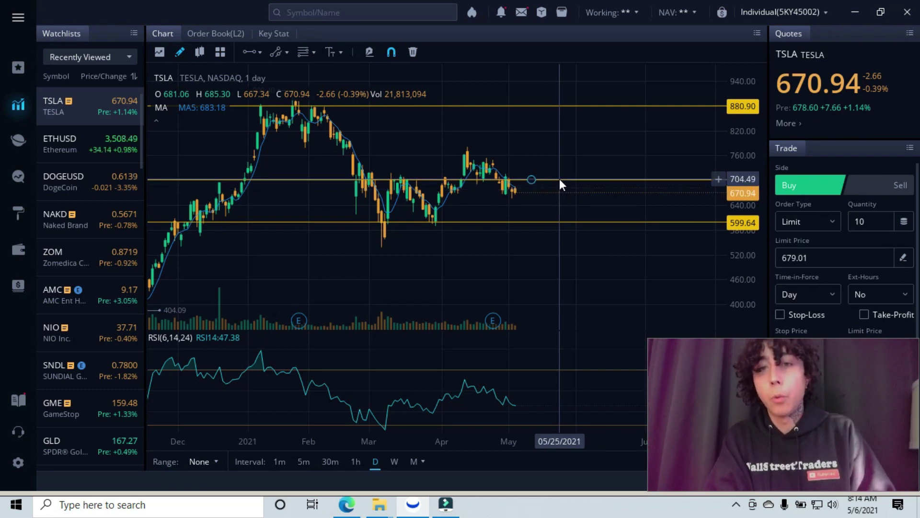
{"action": "left_click", "coordinate": [559, 179]}
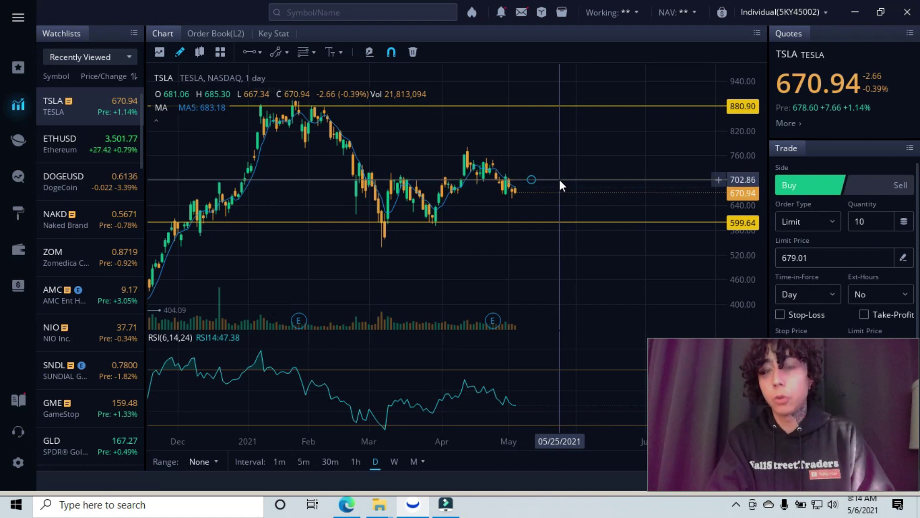